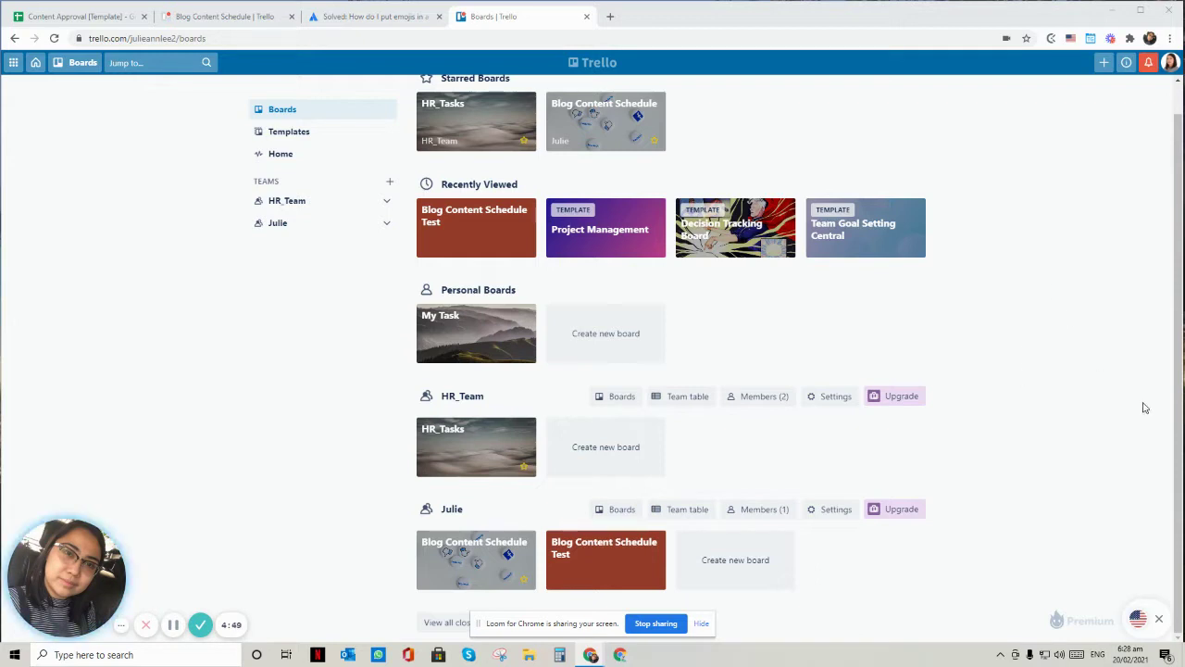
Open the My Task board from the boards page.
{"action": "scroll", "coordinate": [1137, 445], "scroll_direction": "up", "scroll_amount": 1}
{"action": "scroll", "coordinate": [1139, 444], "scroll_direction": "down", "scroll_amount": 1}
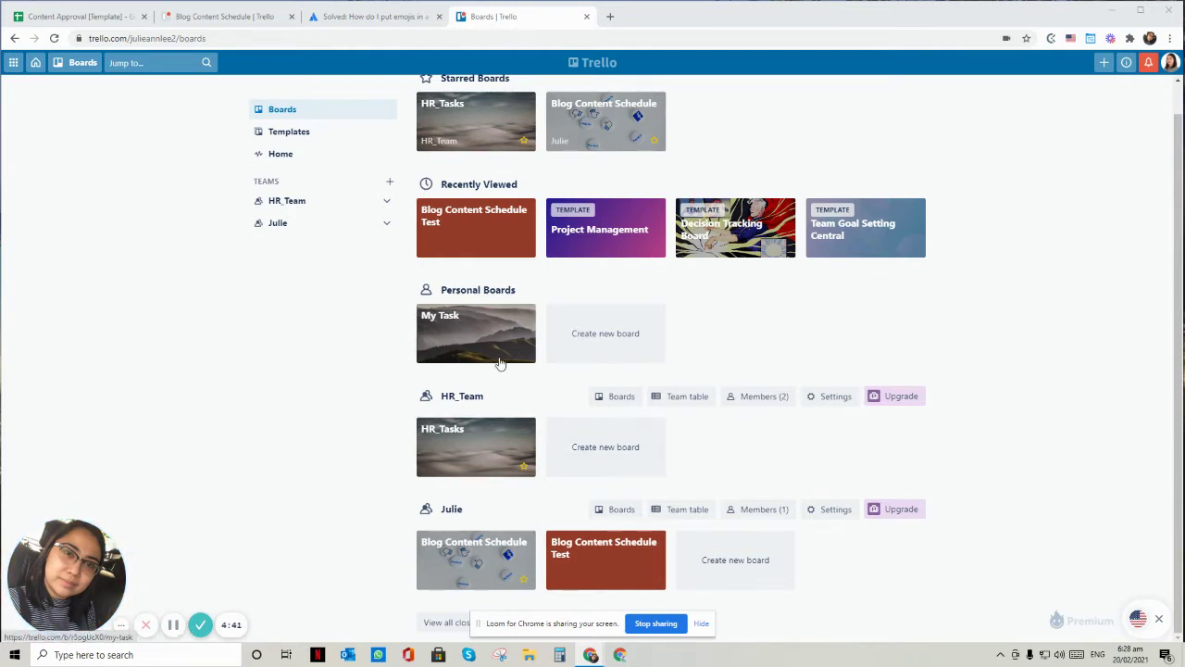
{"action": "left_click", "coordinate": [470, 339]}
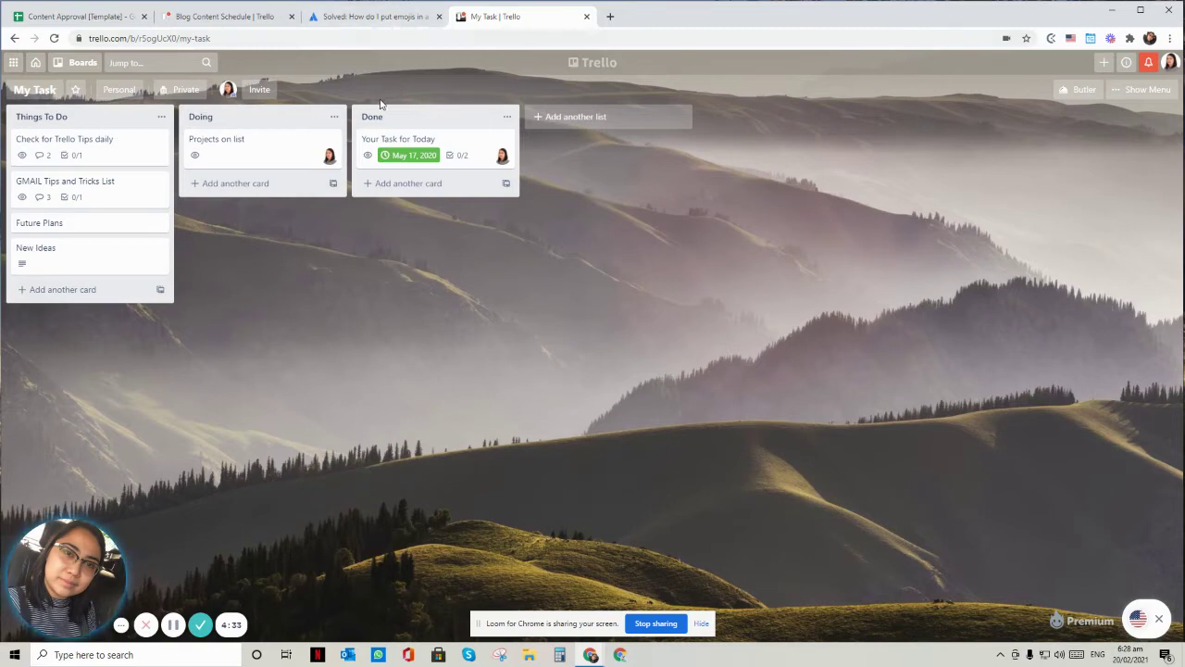
Edit the Things To Do list title, then leave it unchanged.
{"action": "left_click", "coordinate": [42, 121]}
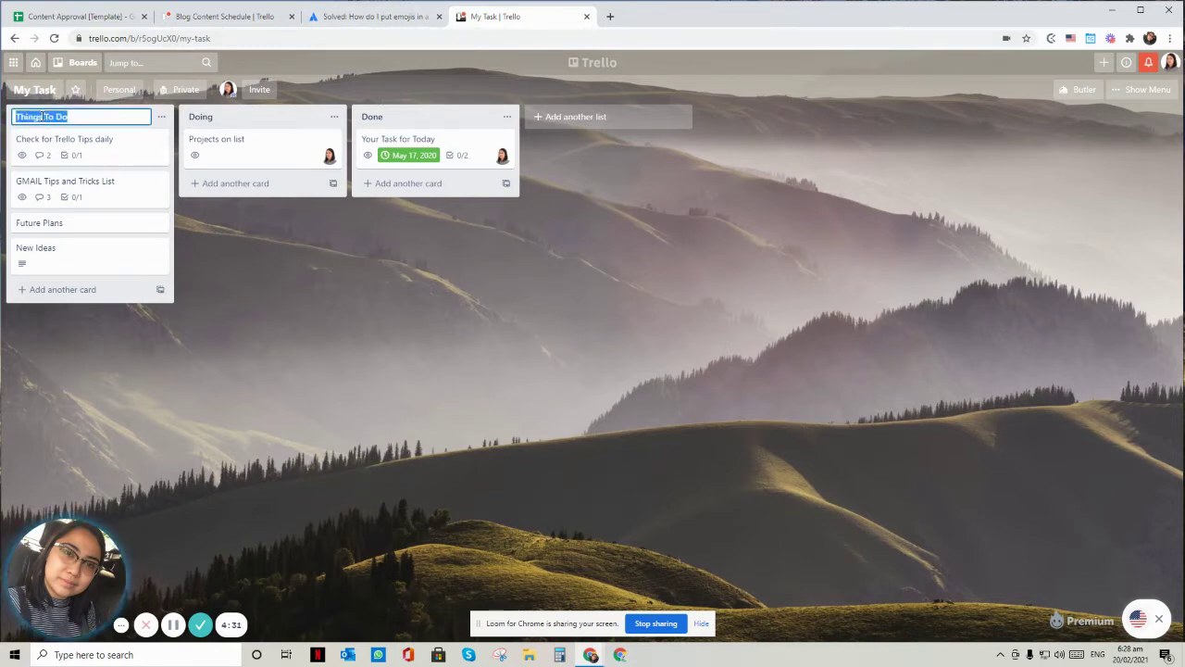
{"action": "left_click", "coordinate": [226, 283]}
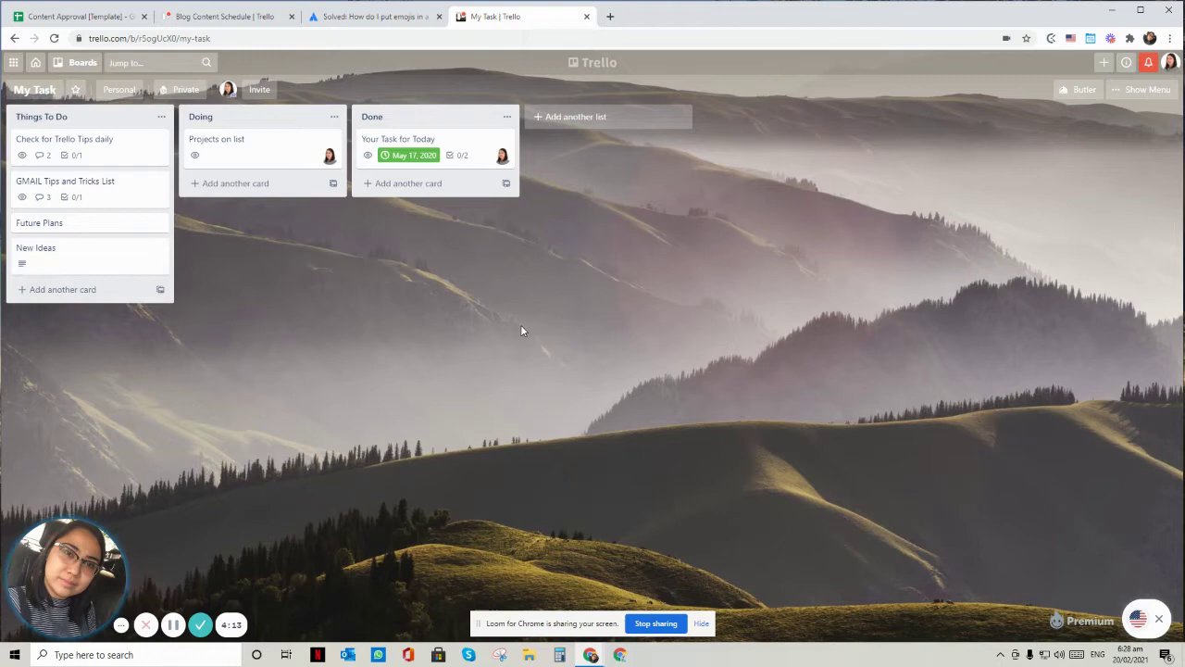
{"action": "left_click", "coordinate": [90, 119]}
{"action": "left_click", "coordinate": [89, 119]}
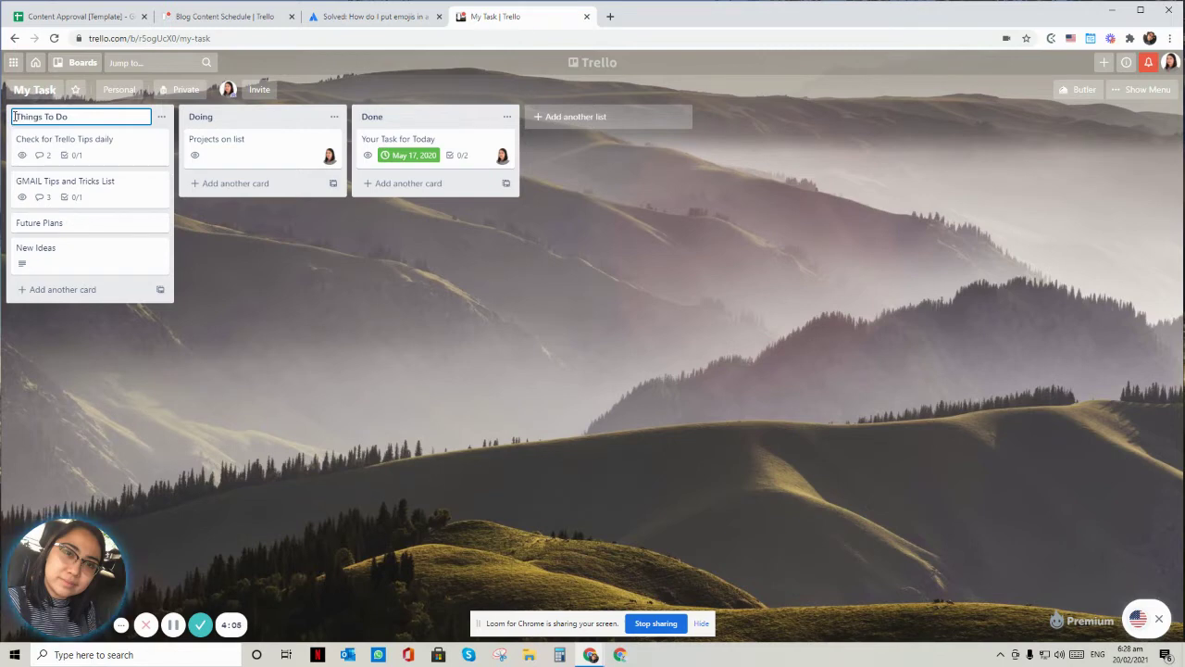
{"action": "left_click", "coordinate": [334, 299]}
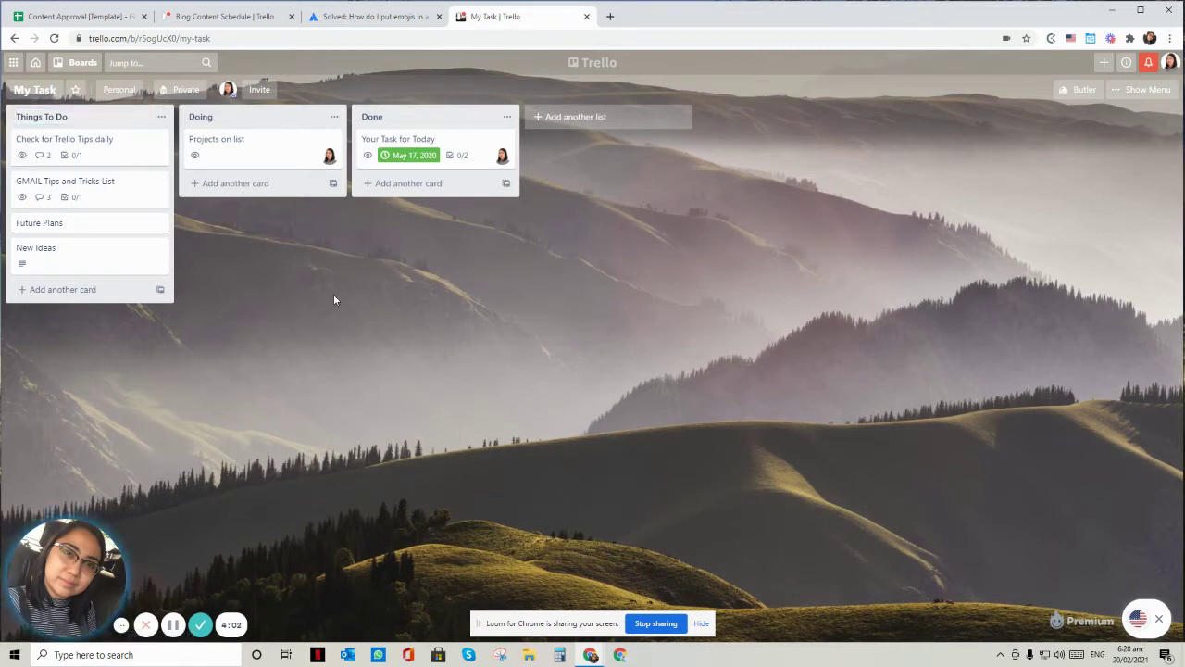
Switch to the Atlassian Community thread 'How do I put emojis in a list title?'.
{"action": "left_click", "coordinate": [367, 20]}
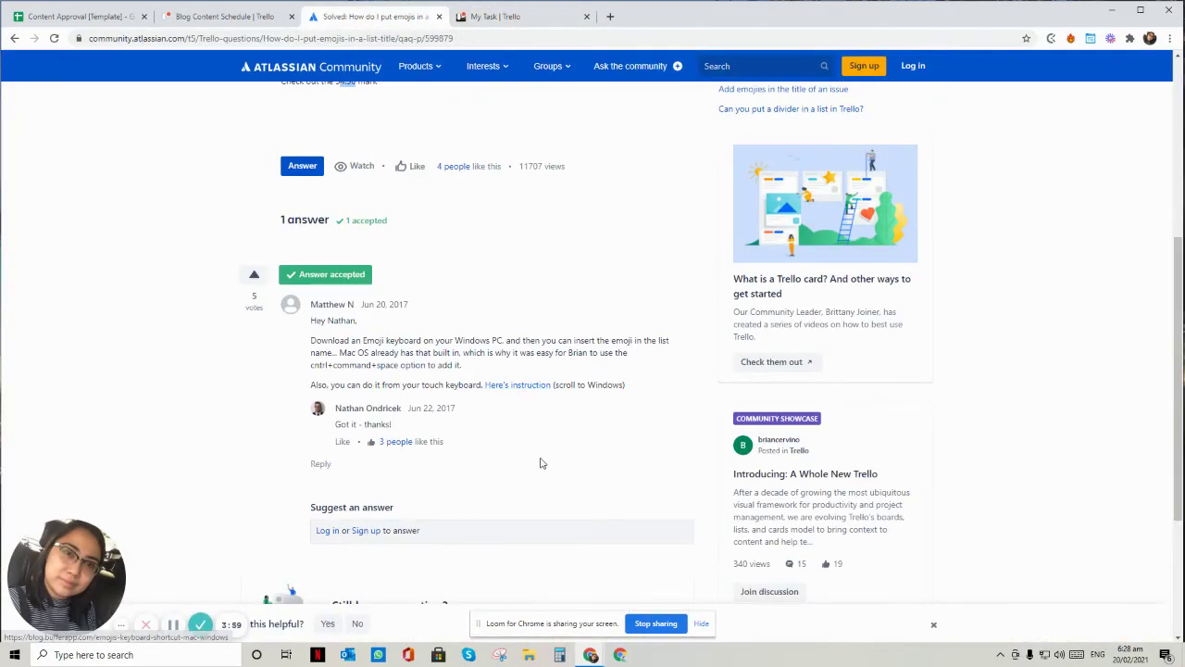
{"action": "scroll", "coordinate": [540, 463], "scroll_direction": "down", "scroll_amount": 2}
{"action": "scroll", "coordinate": [542, 463], "scroll_direction": "up", "scroll_amount": 6}
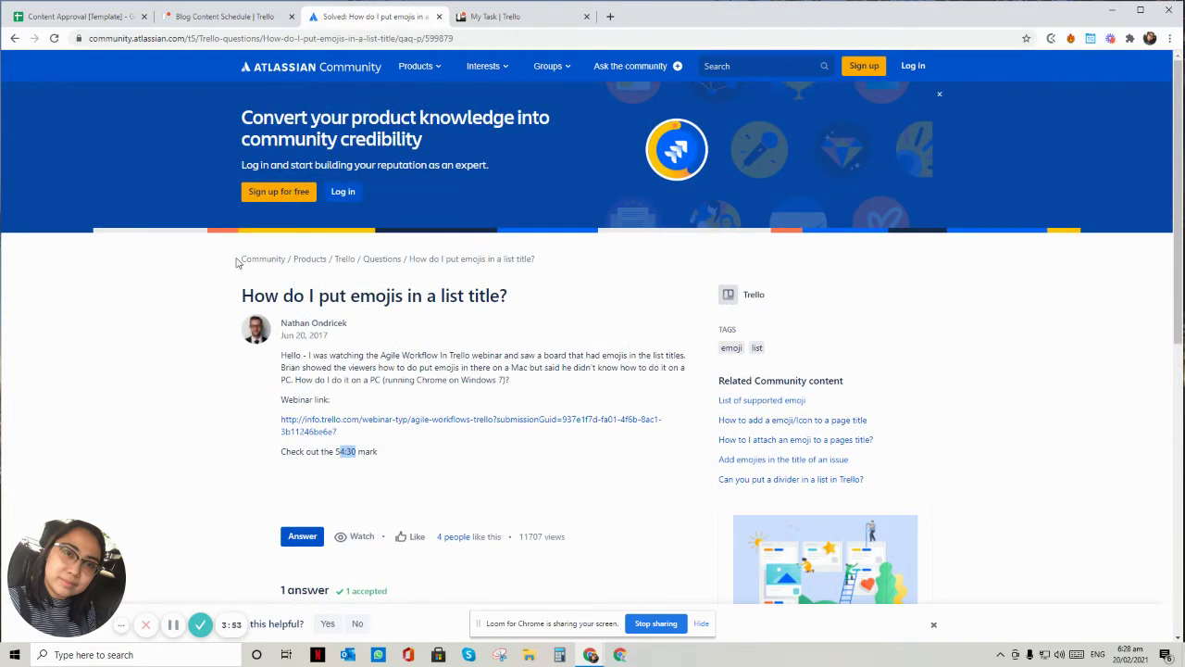
{"action": "left_click", "coordinate": [583, 276]}
Scroll to the accepted answer and highlight its Mac emoji shortcut sentence.
{"action": "scroll", "coordinate": [666, 465], "scroll_direction": "down", "scroll_amount": 3}
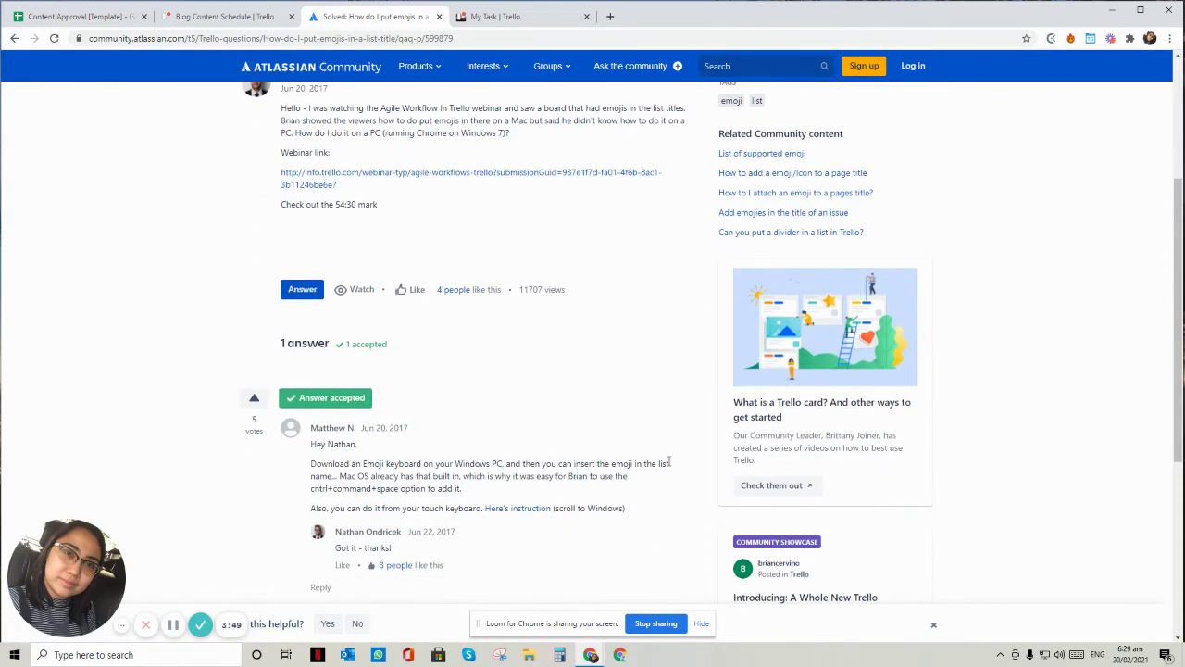
{"action": "scroll", "coordinate": [661, 460], "scroll_direction": "down", "scroll_amount": 3}
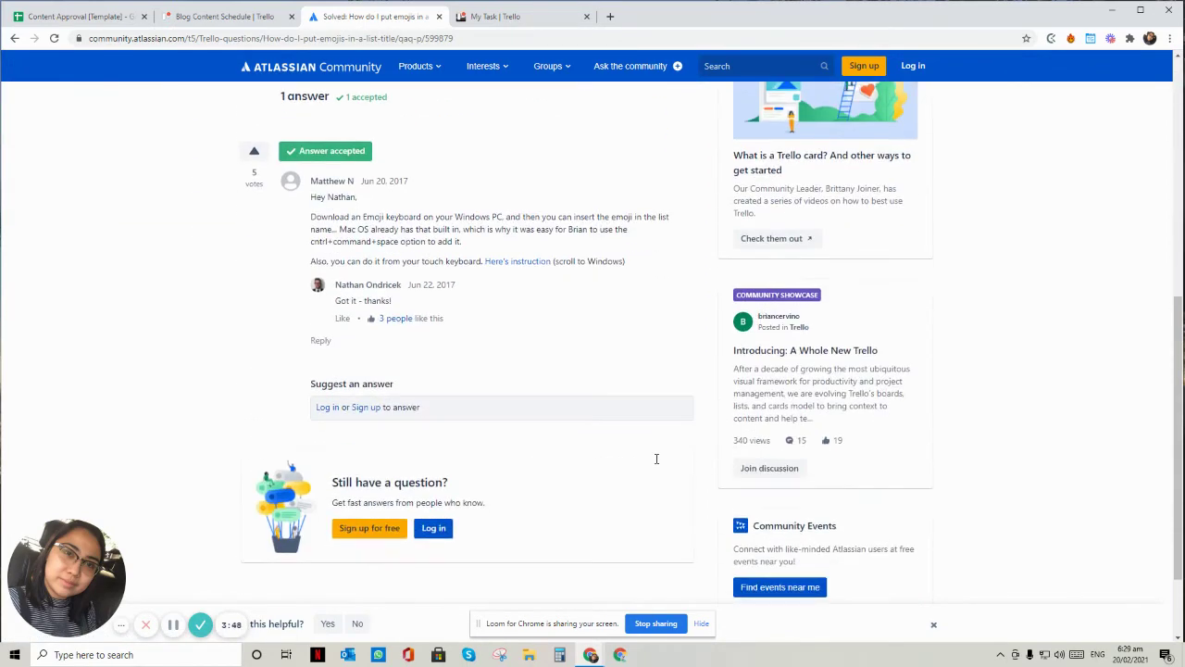
{"action": "left_click_drag", "start_coordinate": [339, 232], "coordinate": [398, 231]}
{"action": "left_click", "coordinate": [353, 237]}
{"action": "left_click_drag", "start_coordinate": [312, 242], "coordinate": [464, 242]}
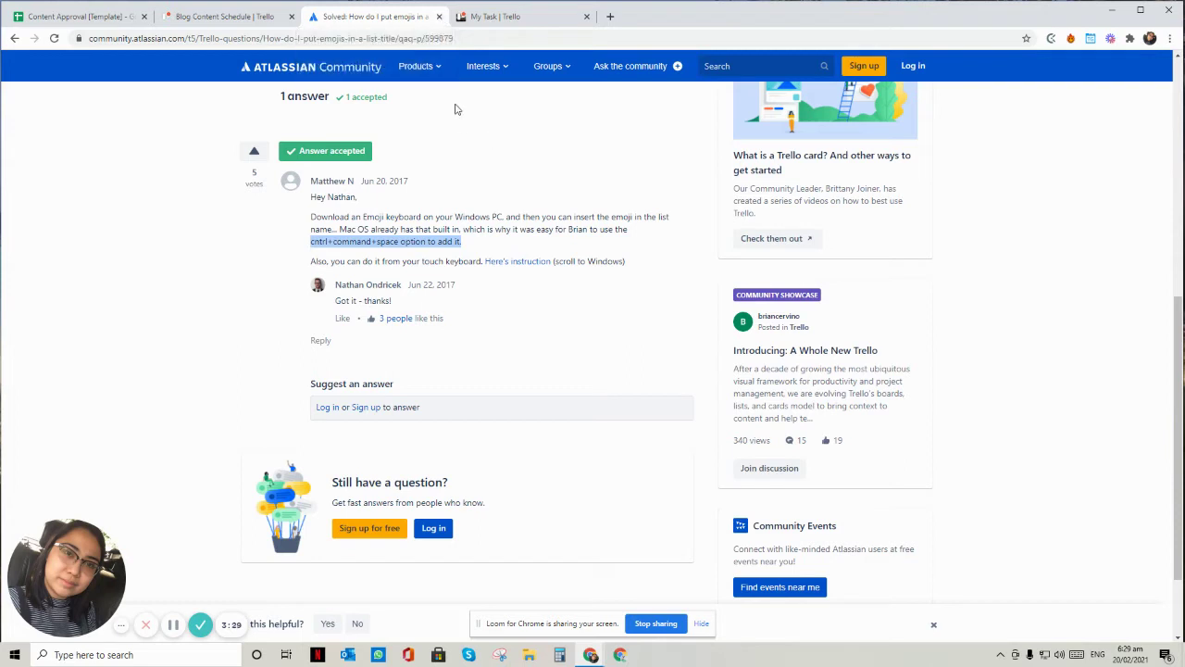
Close the help tab and add a green circle emoji from Recent before 'Things To Do'.
{"action": "left_click", "coordinate": [439, 16]}
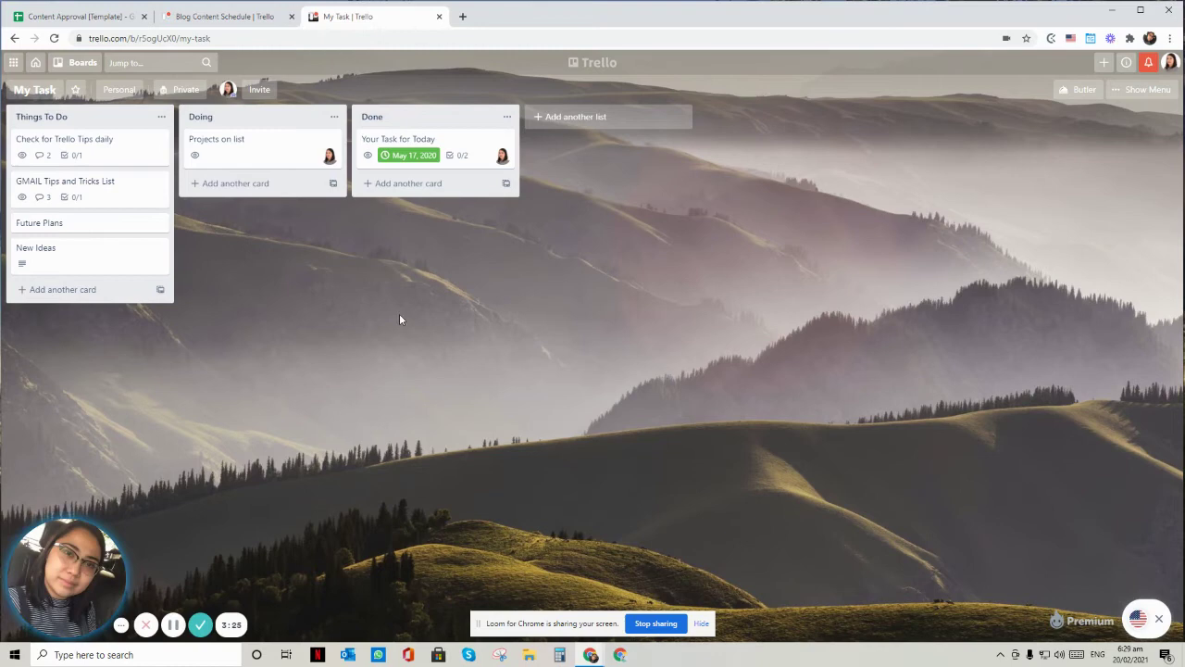
{"action": "left_click", "coordinate": [61, 117]}
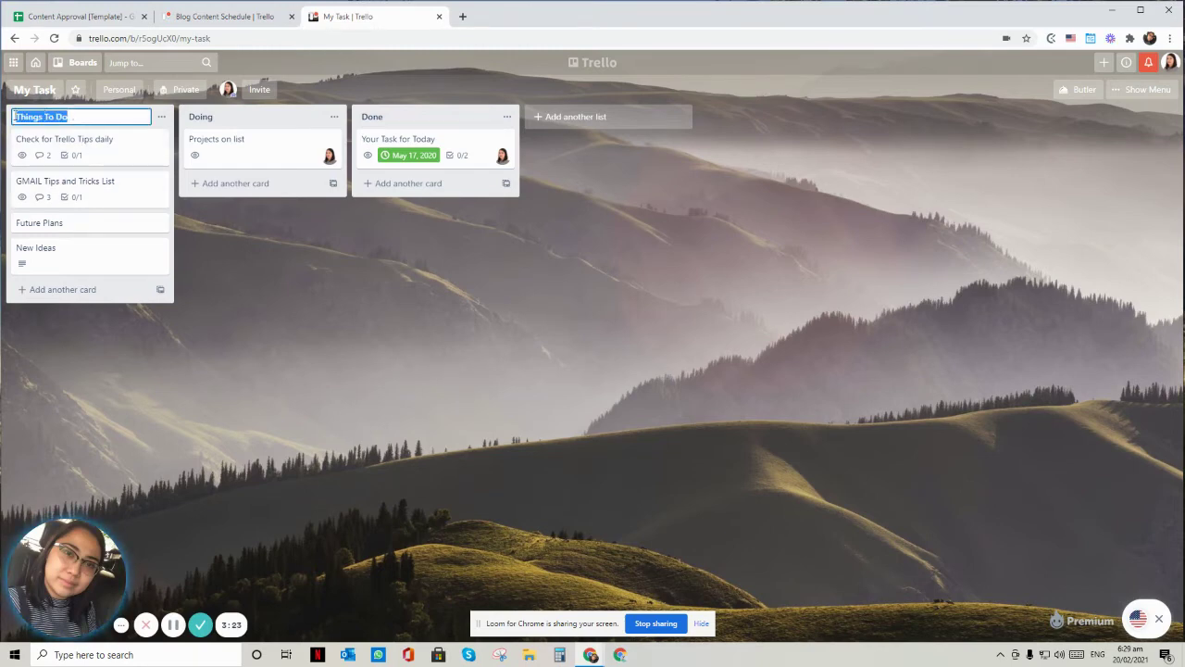
{"action": "left_click", "coordinate": [61, 118]}
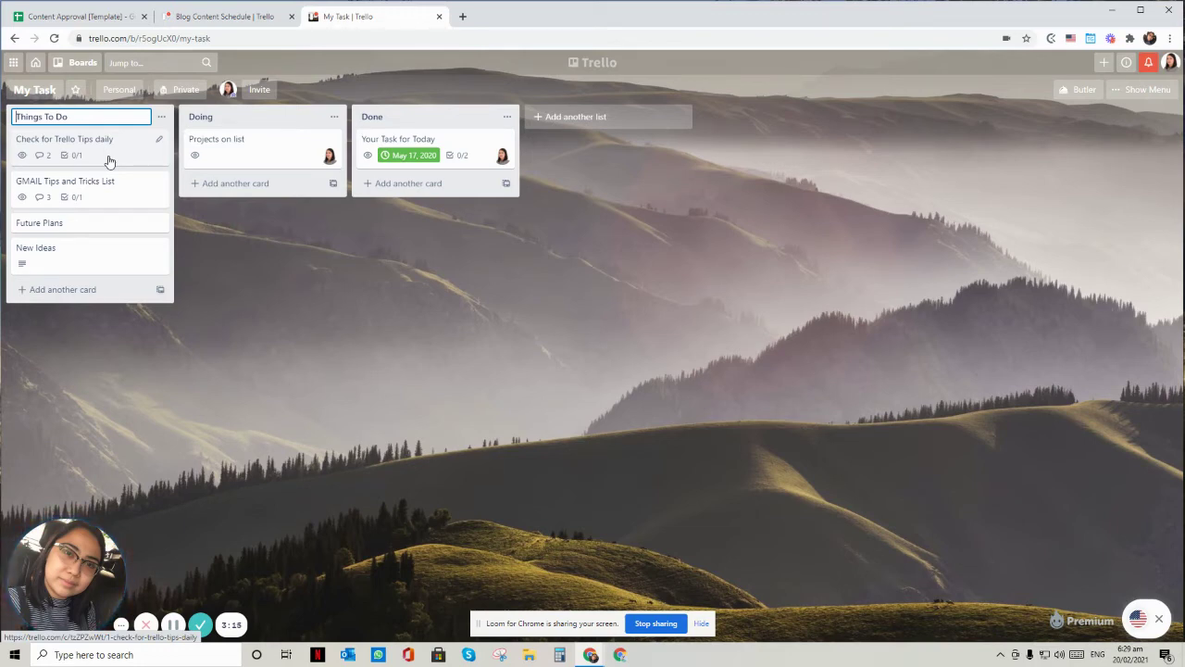
{"action": "key", "text": "super+period"}
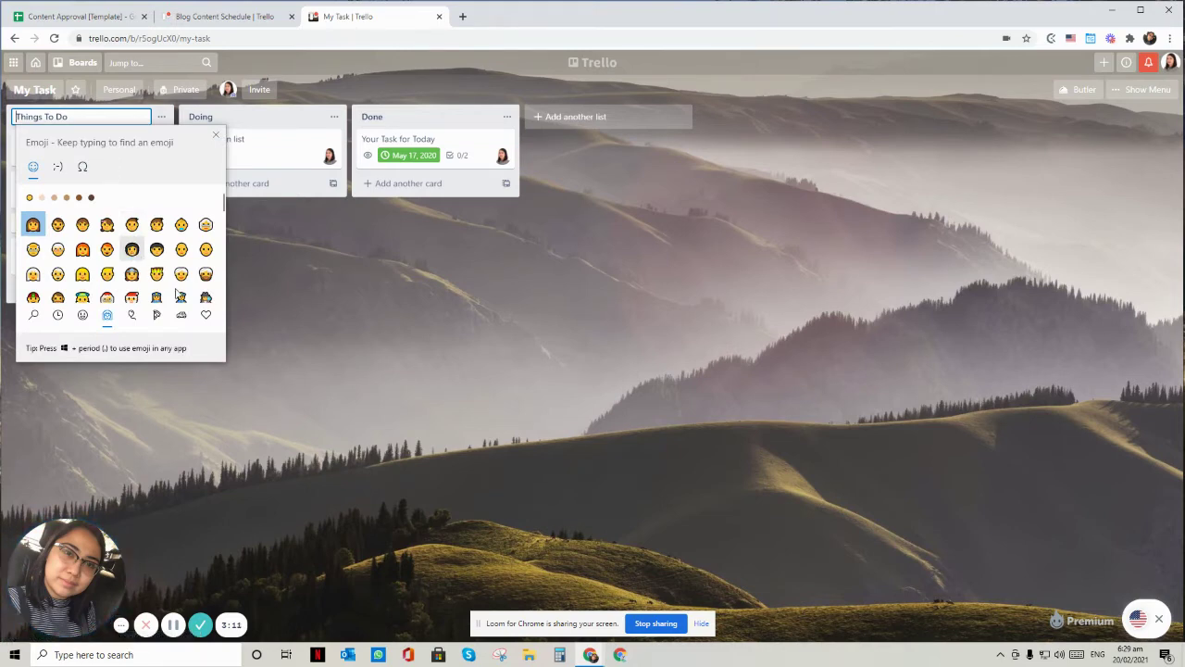
{"action": "left_click", "coordinate": [58, 315]}
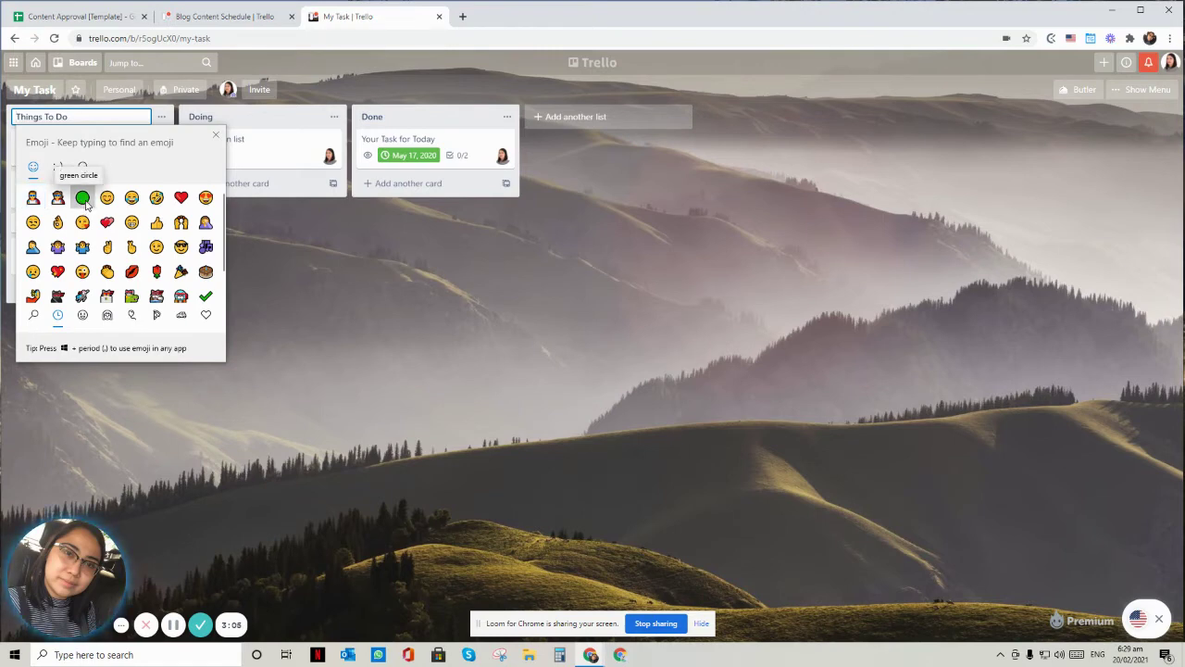
{"action": "left_click", "coordinate": [84, 199]}
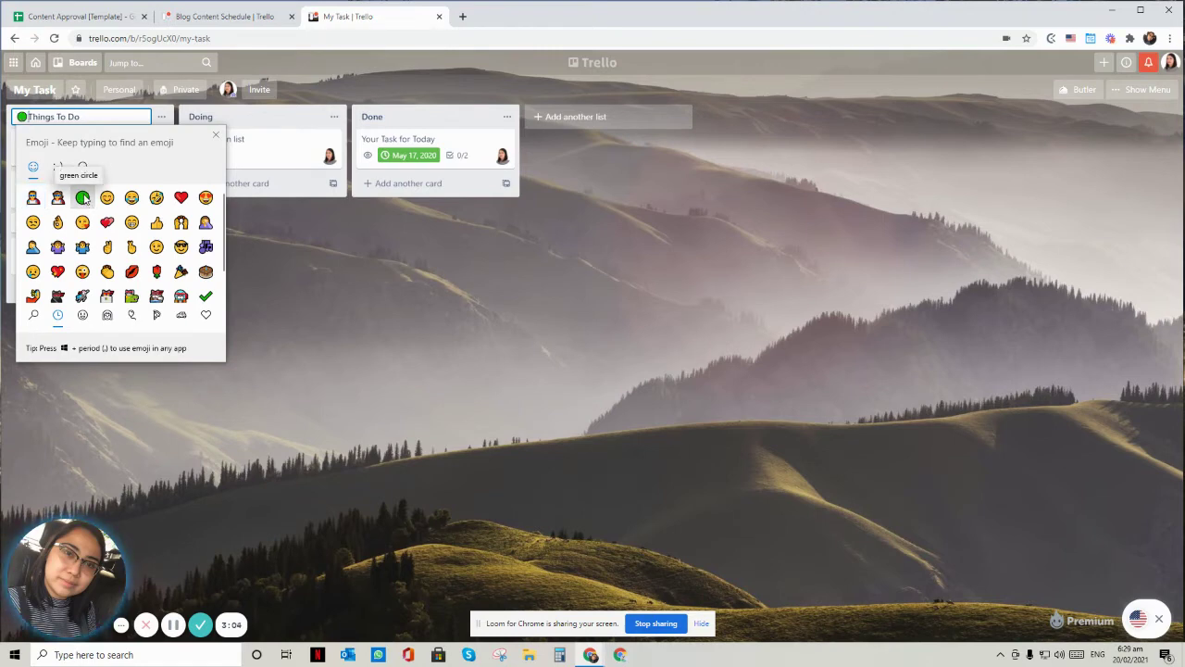
Prefix the Doing list title with the goggles emoji from the Objects category and save it.
{"action": "left_click", "coordinate": [212, 135]}
{"action": "left_click", "coordinate": [211, 116]}
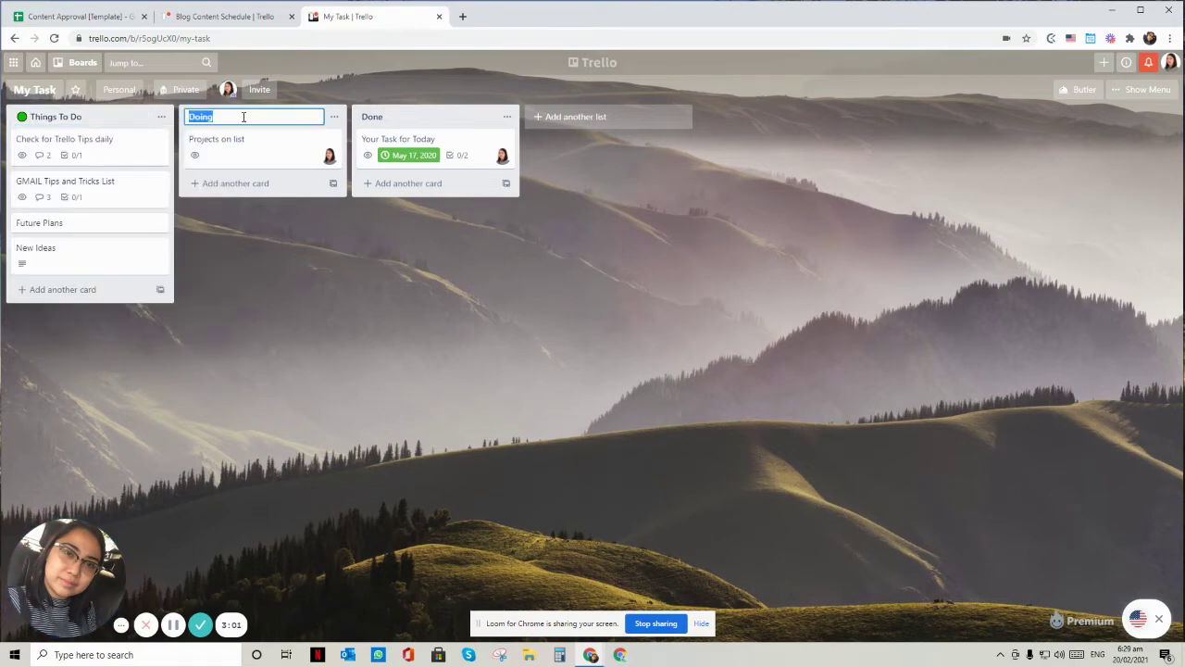
{"action": "left_click", "coordinate": [190, 117]}
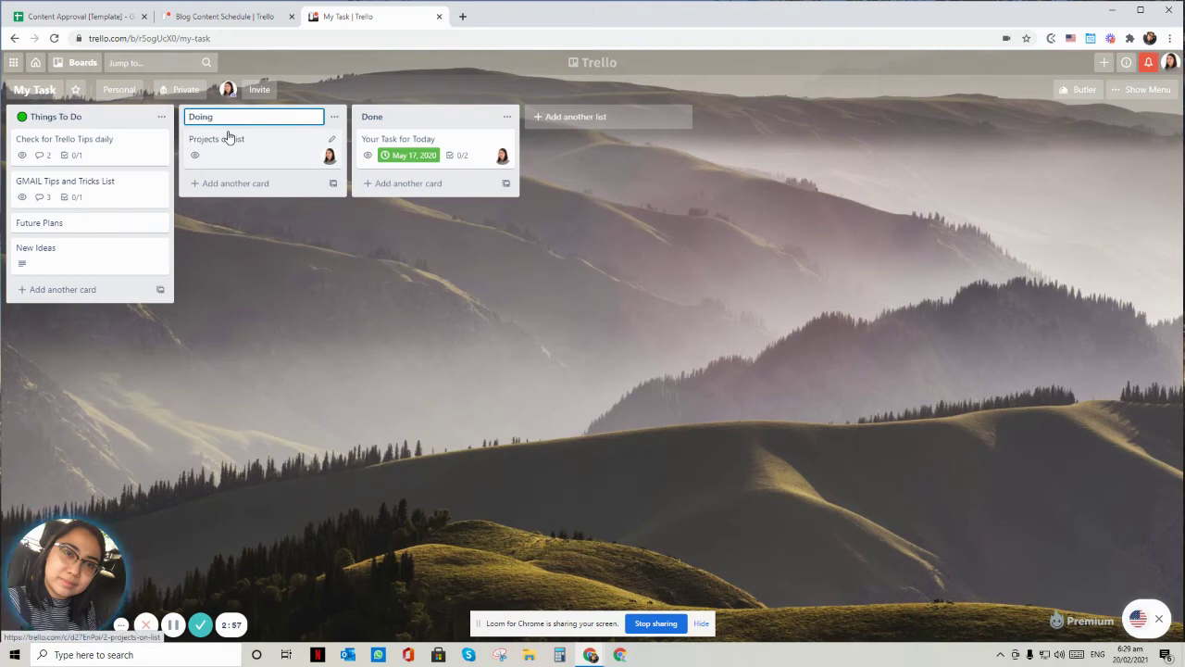
{"action": "key", "text": "super+period"}
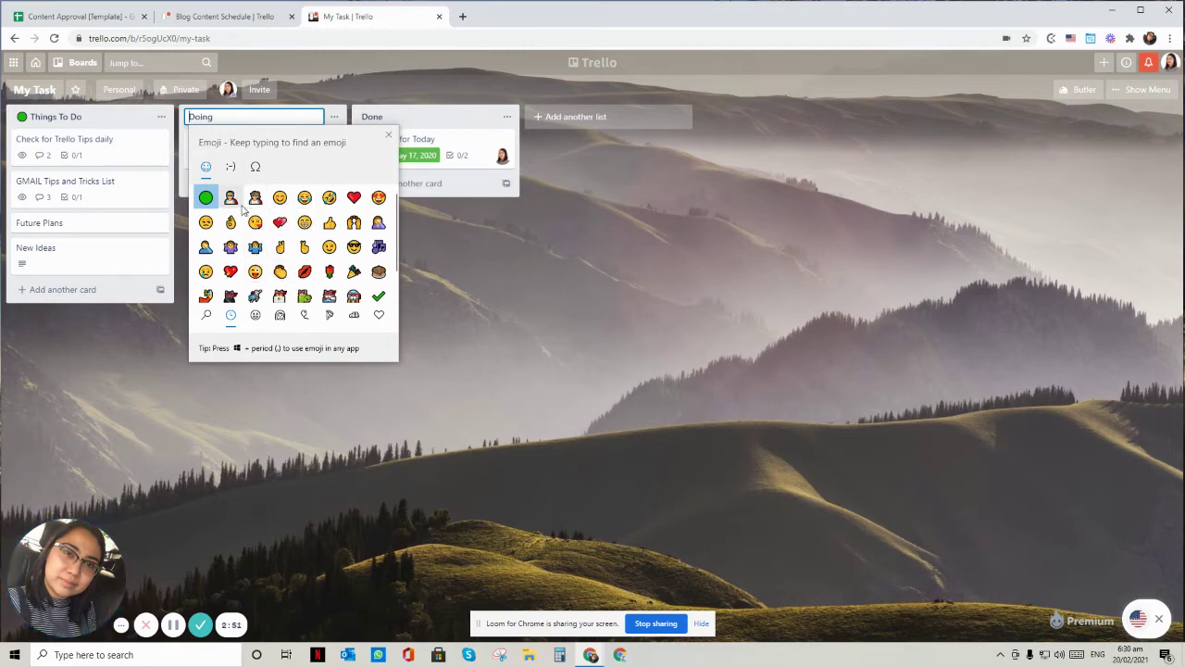
{"action": "left_click", "coordinate": [255, 315]}
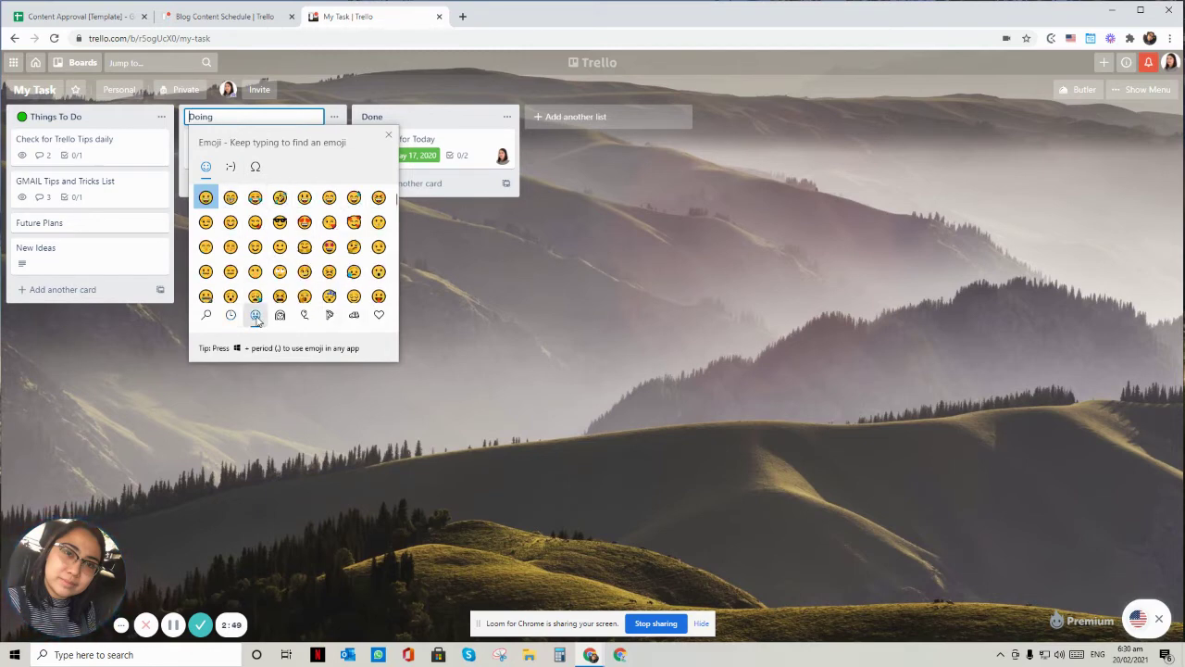
{"action": "left_click", "coordinate": [232, 316]}
{"action": "left_click", "coordinate": [304, 315]}
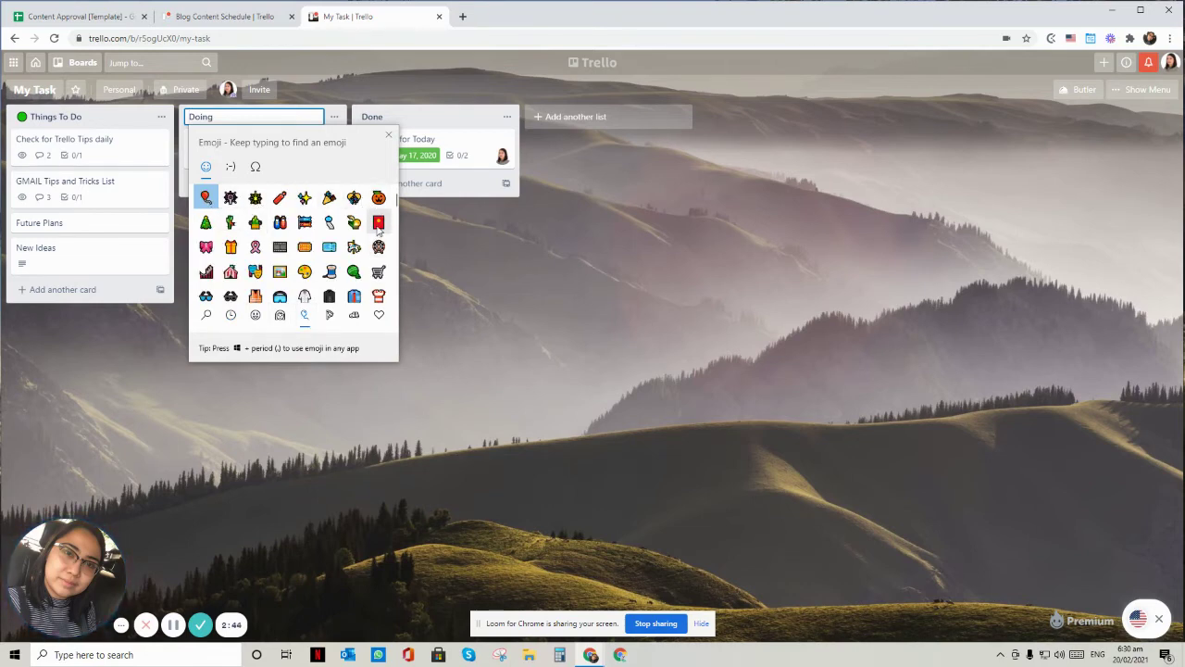
{"action": "scroll", "coordinate": [306, 250], "scroll_direction": "down", "scroll_amount": 1}
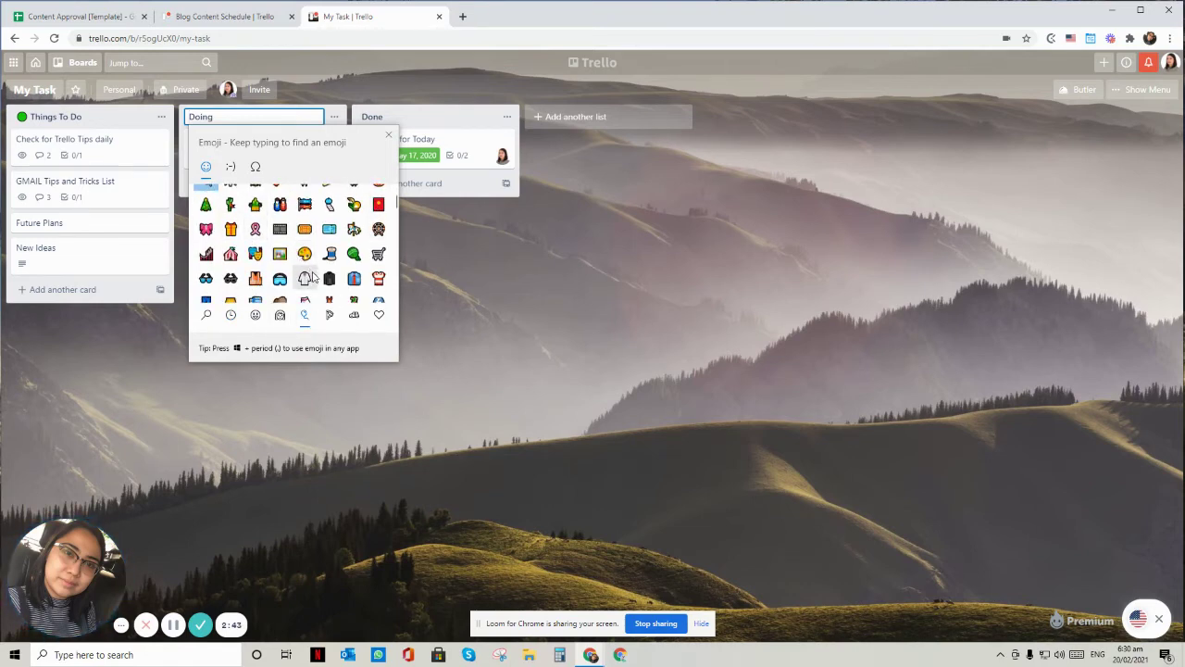
{"action": "left_click", "coordinate": [205, 260]}
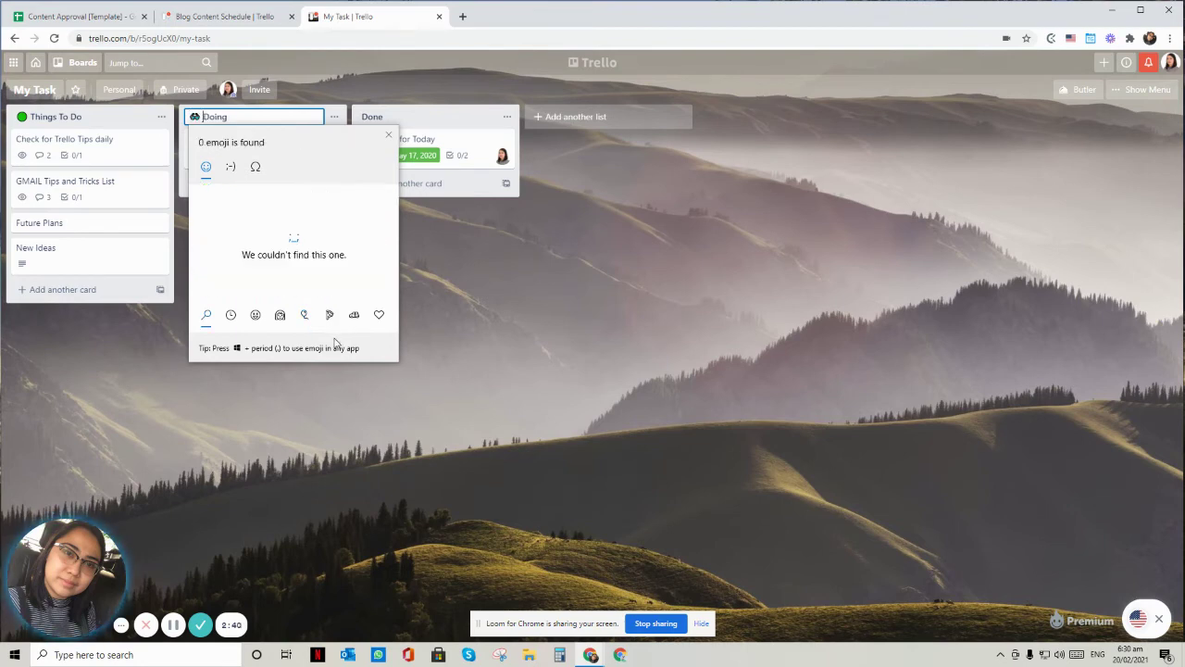
{"action": "left_click", "coordinate": [389, 140]}
{"action": "left_click", "coordinate": [478, 352]}
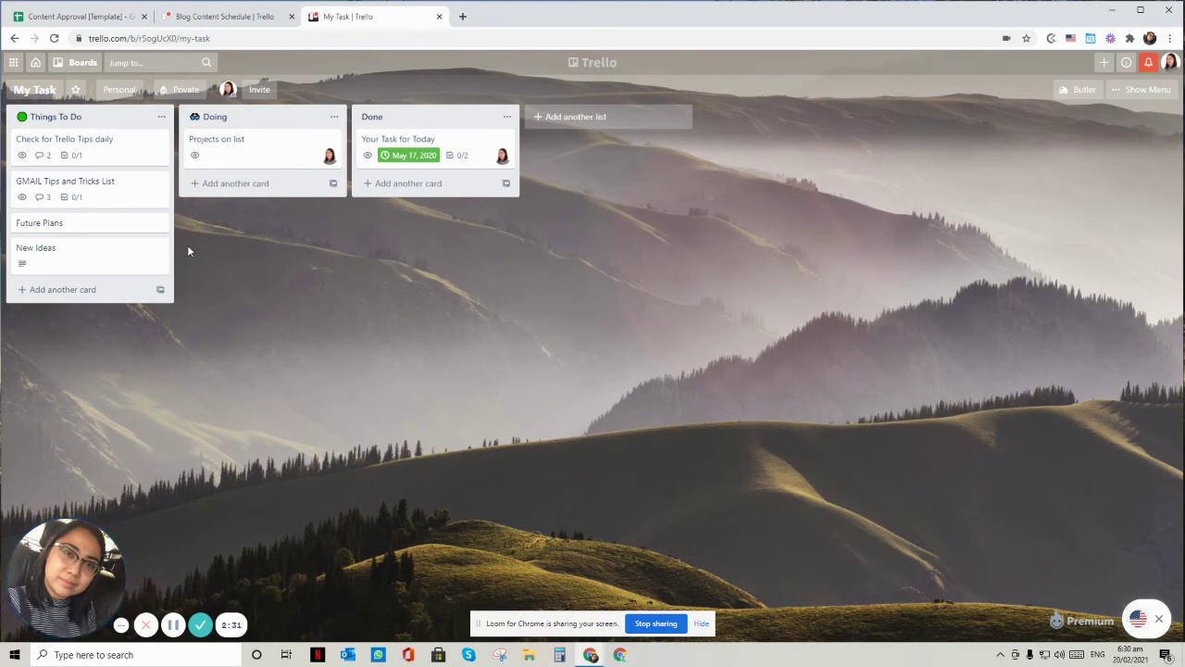
Open the Win+. emoji picker at the end of the Things To Do title, then close it unchanged.
{"action": "left_click", "coordinate": [85, 118]}
{"action": "left_click", "coordinate": [102, 118]}
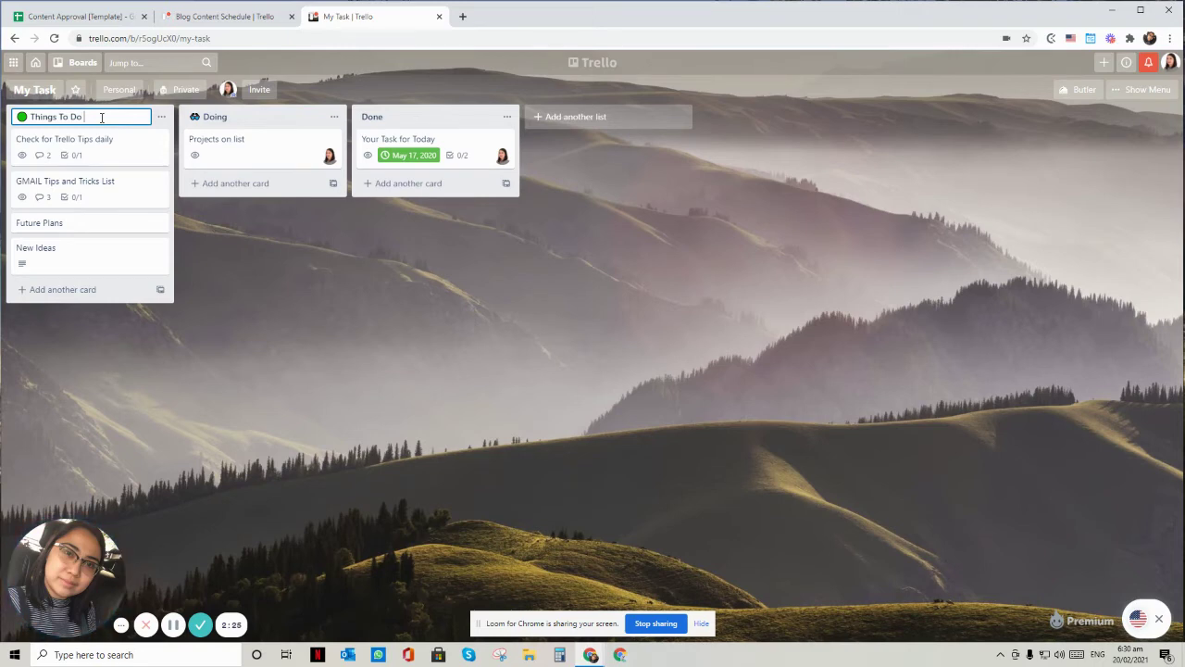
{"action": "key", "text": "super+period"}
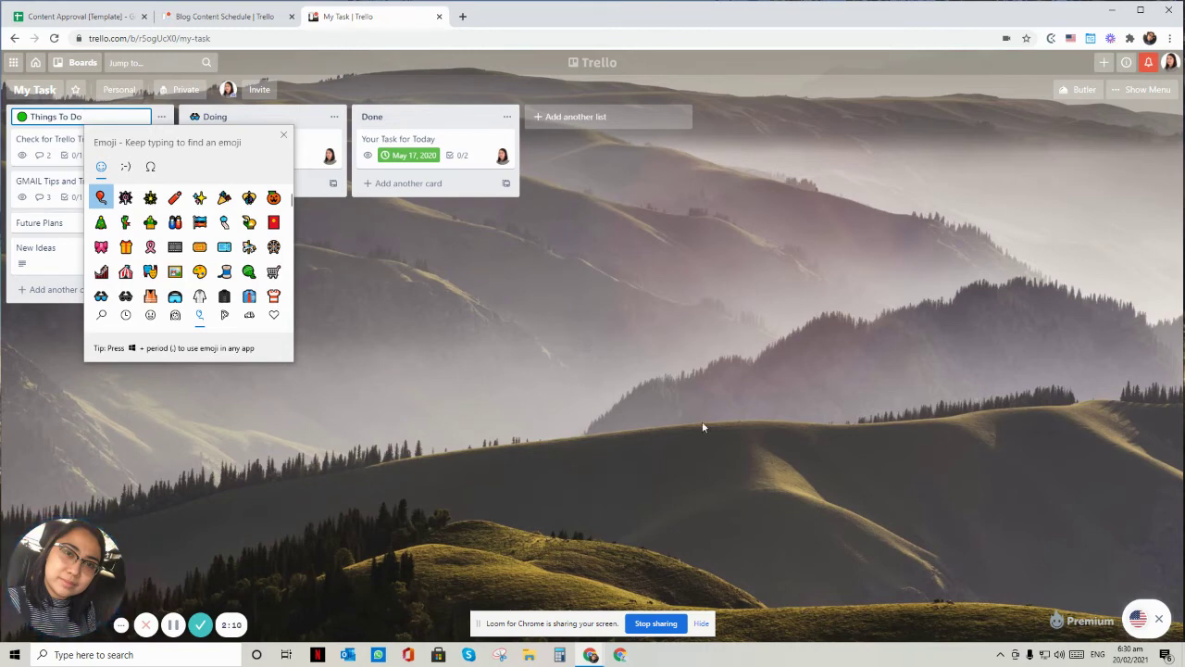
{"action": "key", "text": "Escape"}
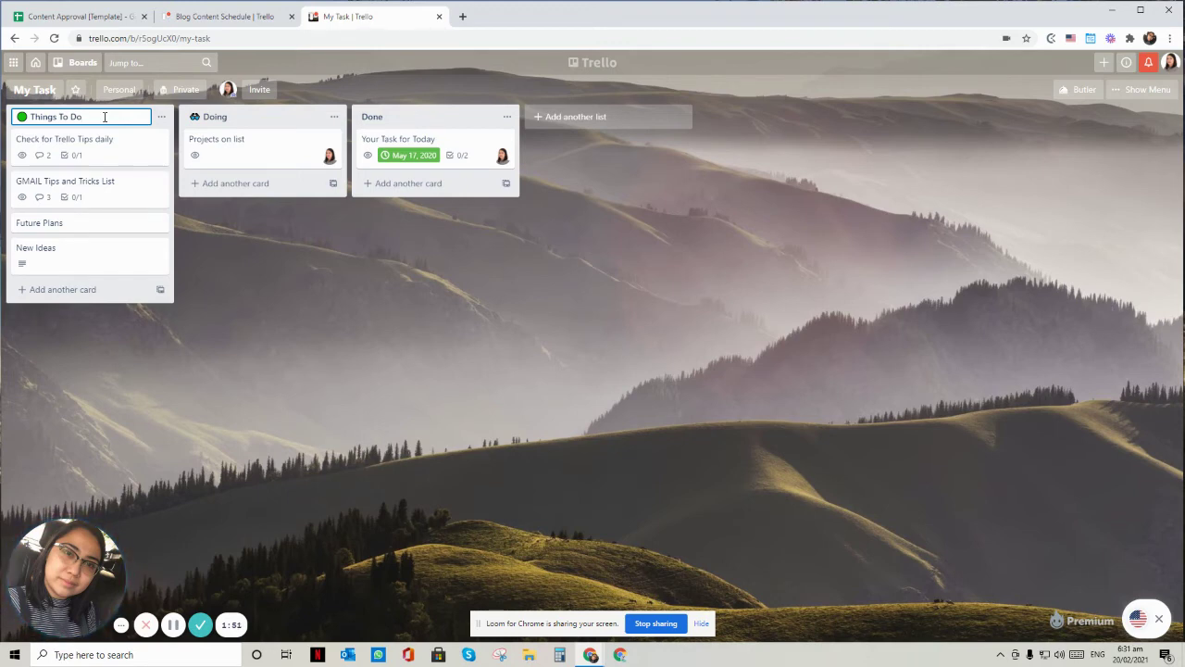
{"action": "key", "text": "super+period"}
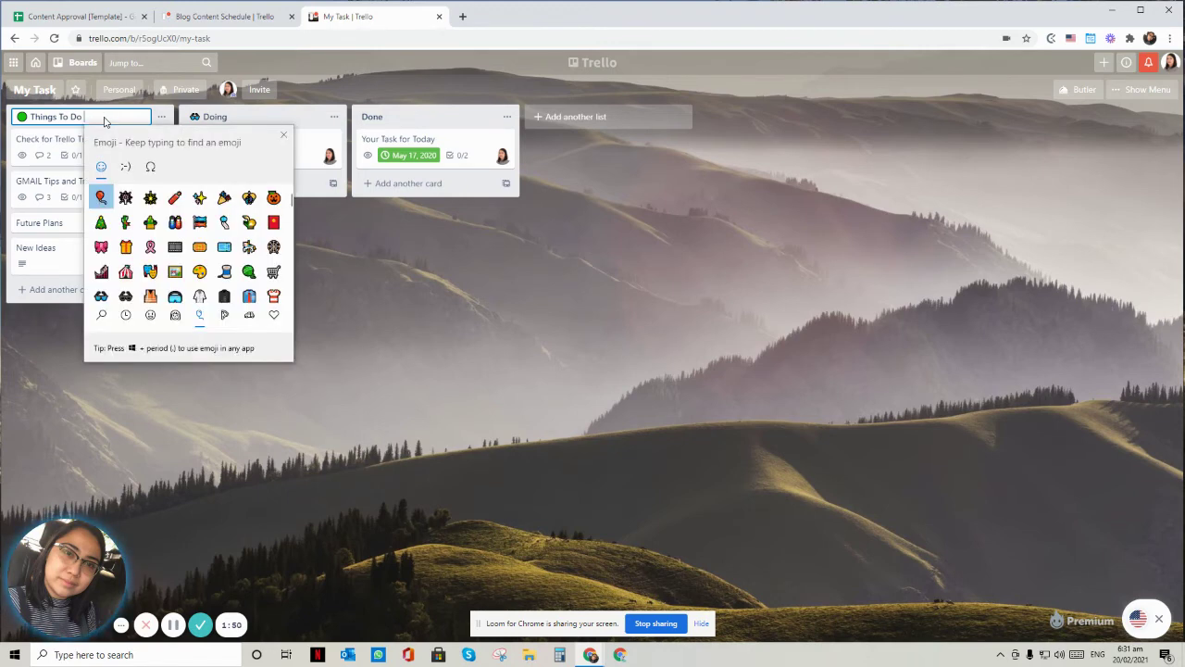
{"action": "left_click", "coordinate": [284, 145]}
{"action": "left_click", "coordinate": [349, 299]}
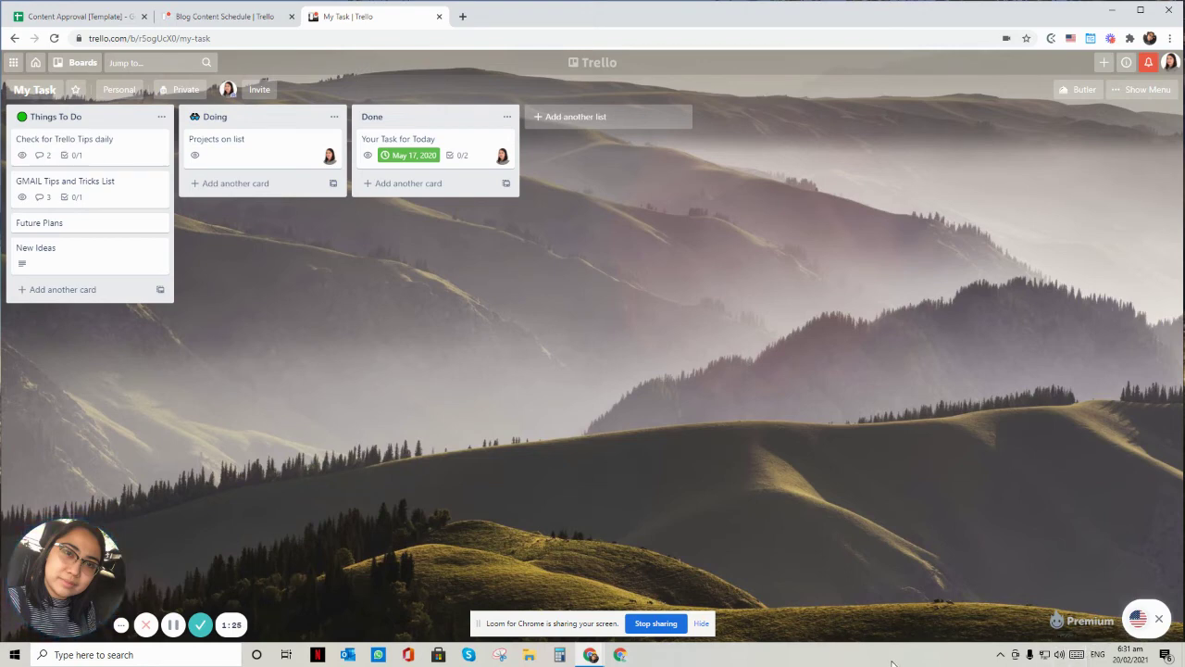
Open the on-screen touch keyboard from the system tray icon.
{"action": "right_click", "coordinate": [837, 658]}
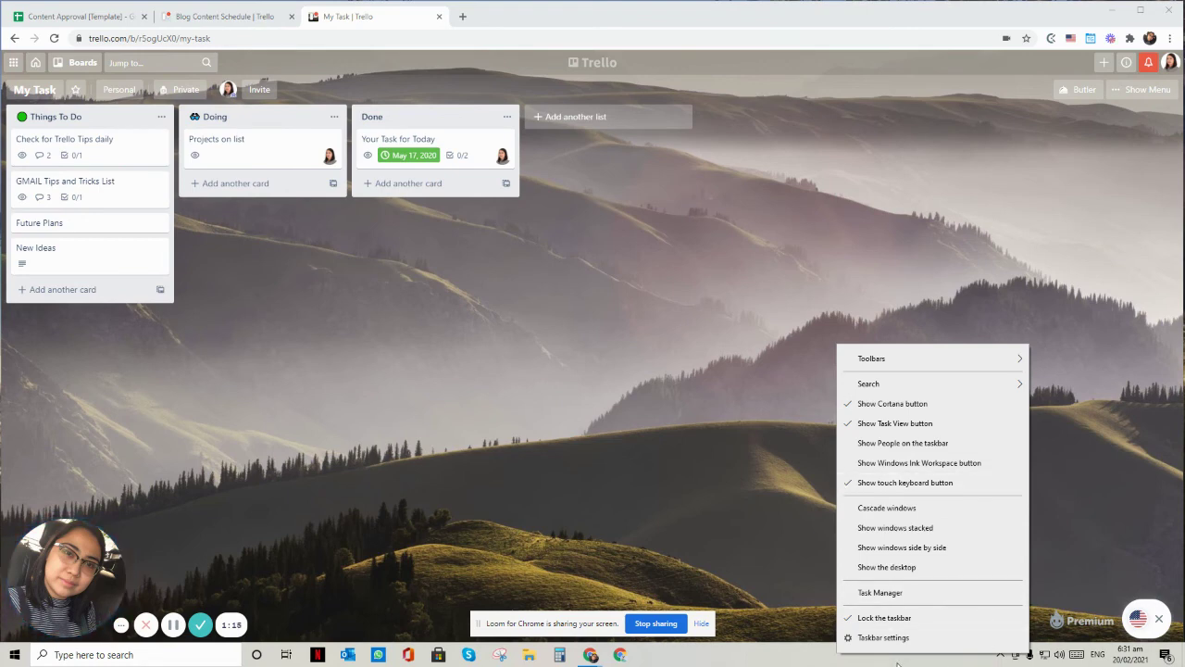
{"action": "left_click", "coordinate": [987, 650]}
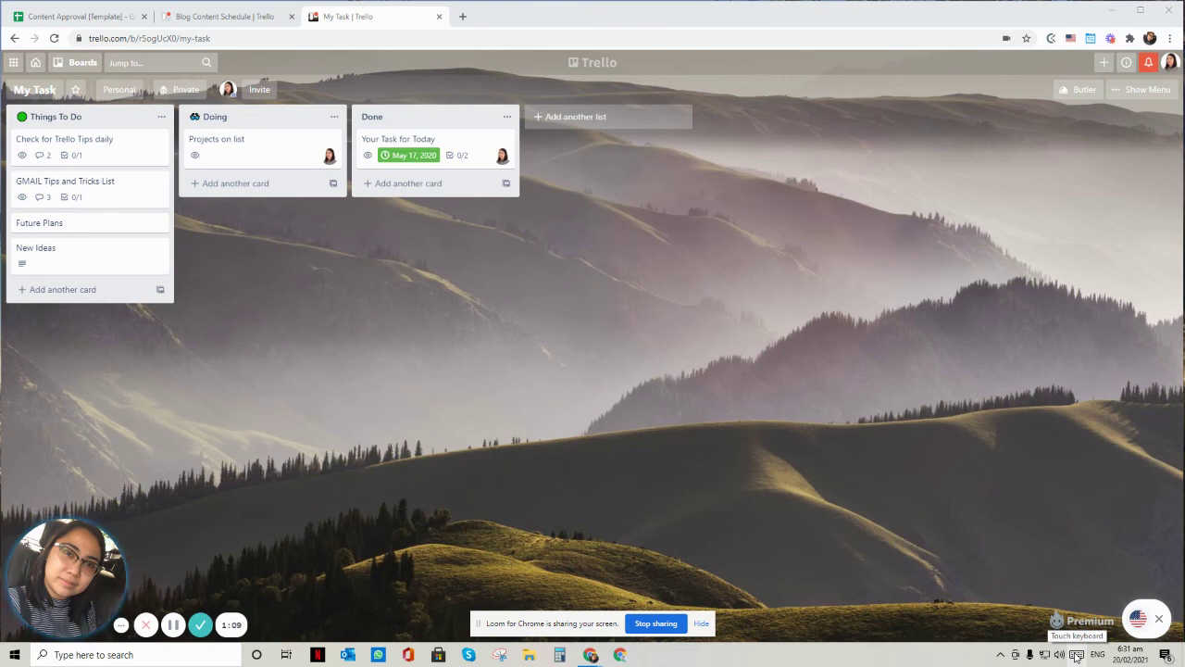
{"action": "left_click", "coordinate": [1076, 655]}
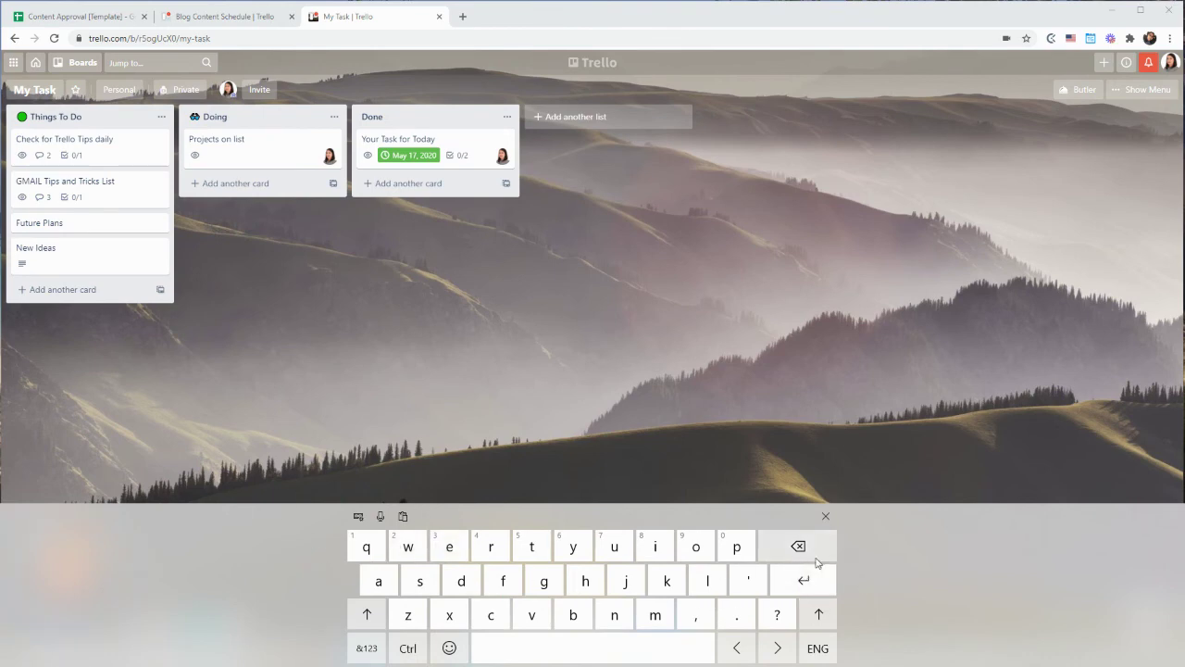
Switch the touch keyboard to its emoji panel, then close the keyboard.
{"action": "left_click", "coordinate": [449, 651]}
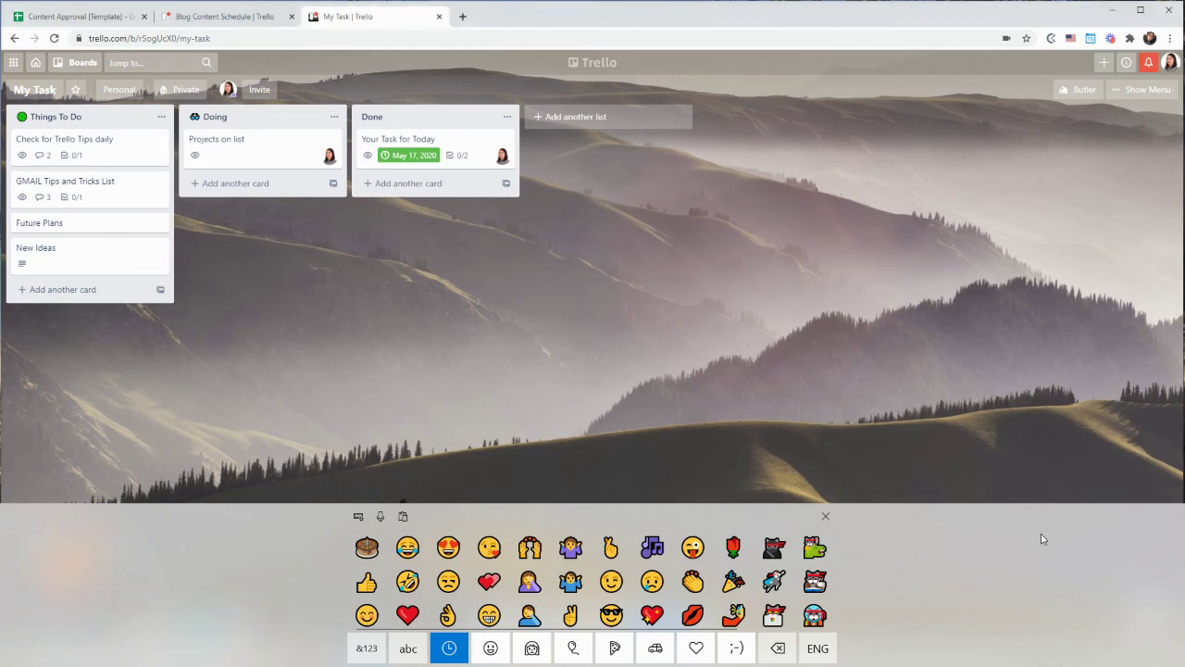
{"action": "left_click", "coordinate": [825, 516]}
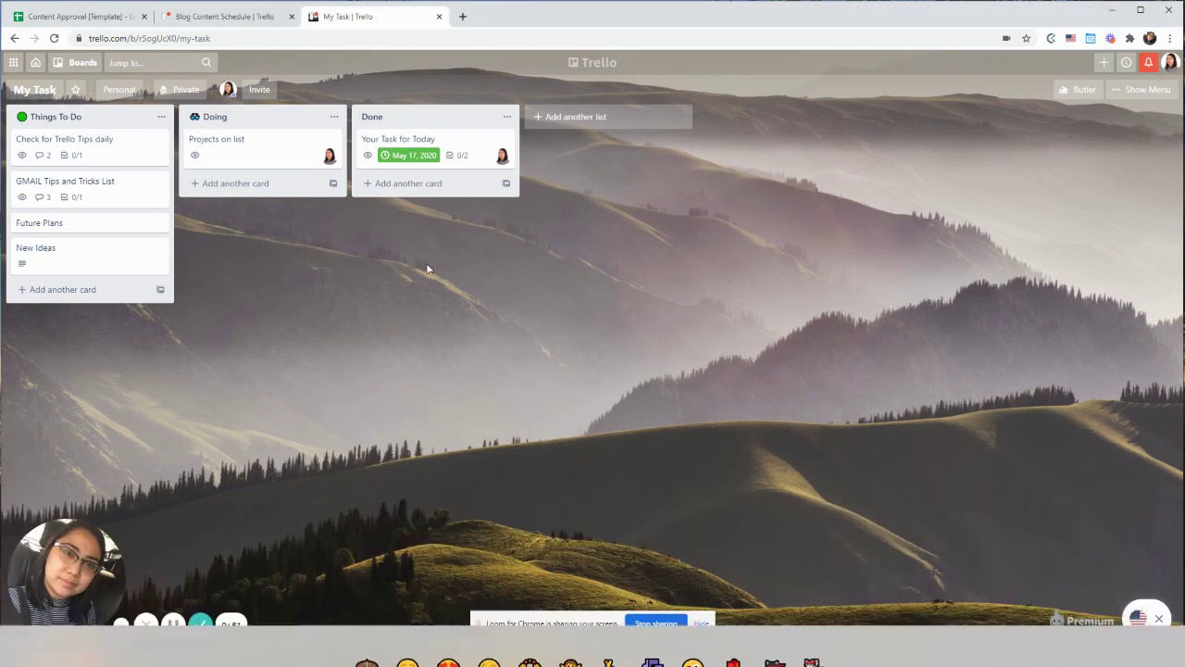